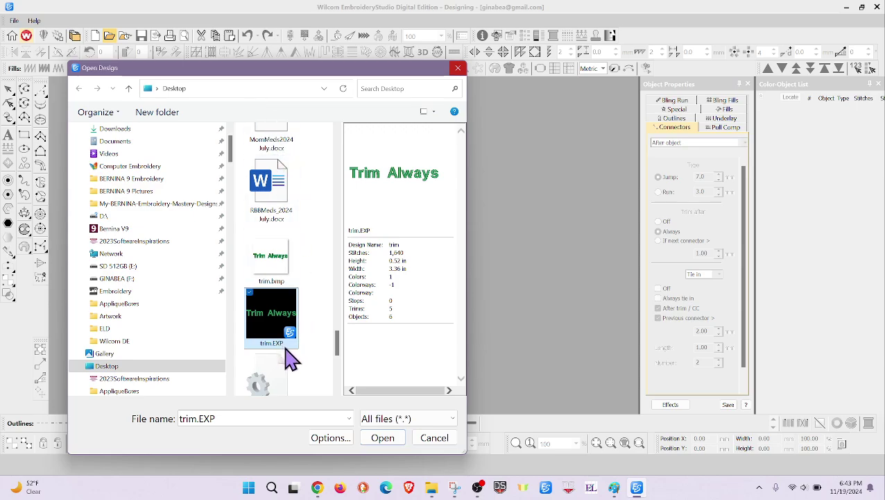
Step: Set trim.EXP's open options to Auto connectors on and Objects / outlines off
click(332, 440)
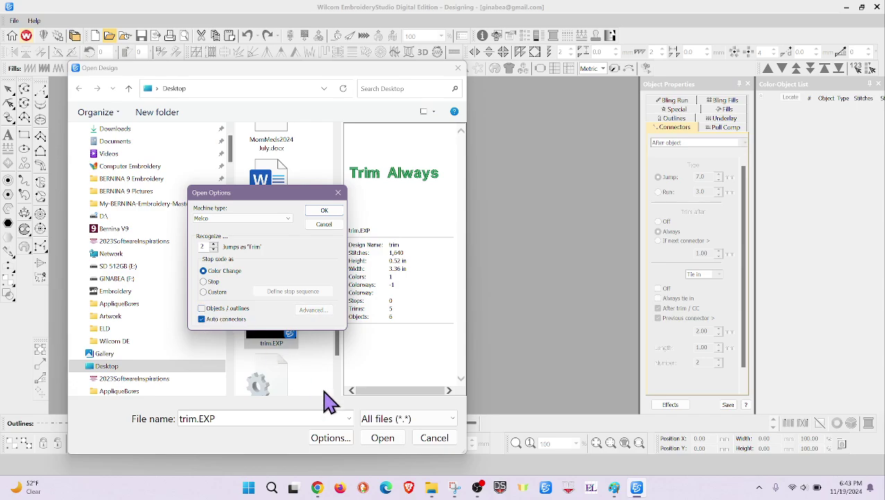
click(383, 447)
click(333, 213)
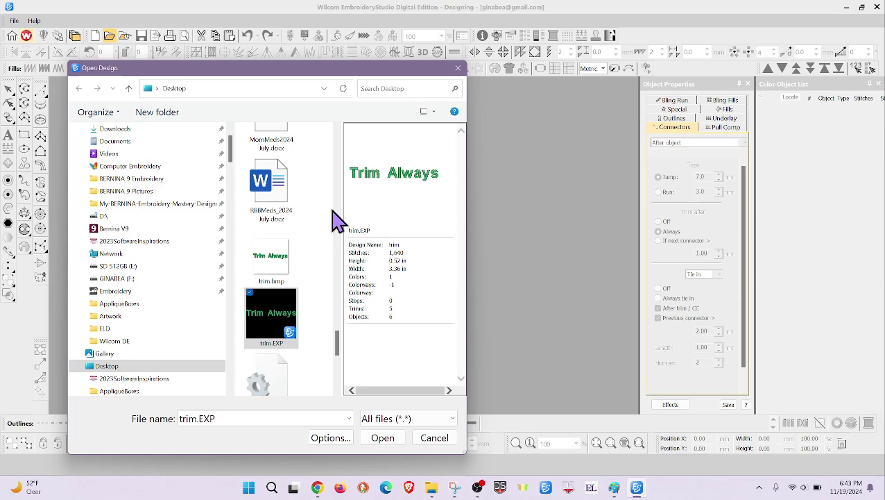
Step: Open trim.EXP and review the connector settings of object 1 (the T) and object 2
click(391, 438)
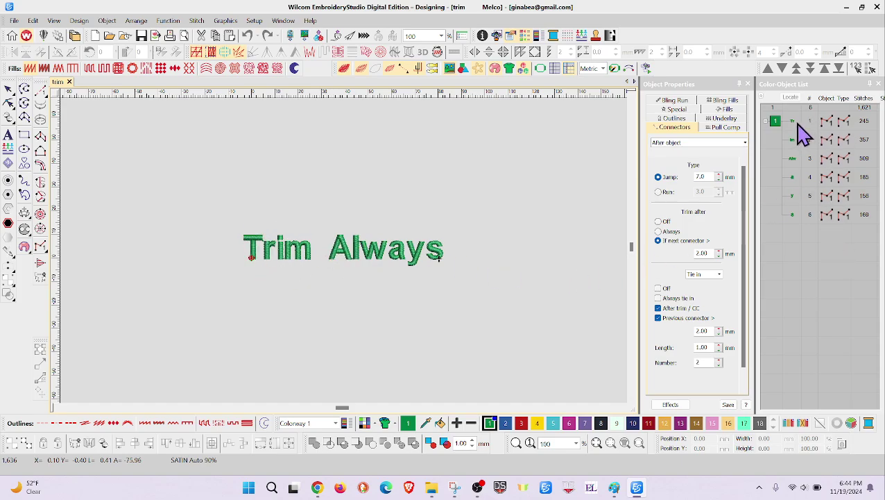
click(802, 134)
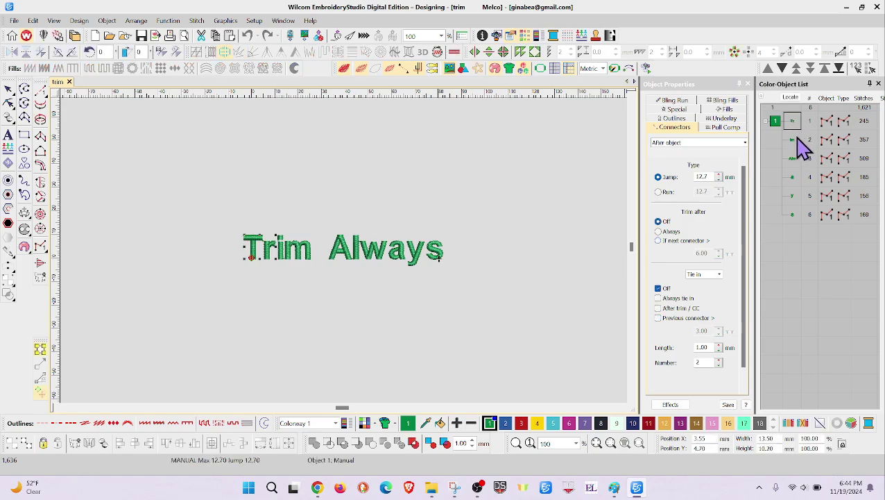
click(803, 147)
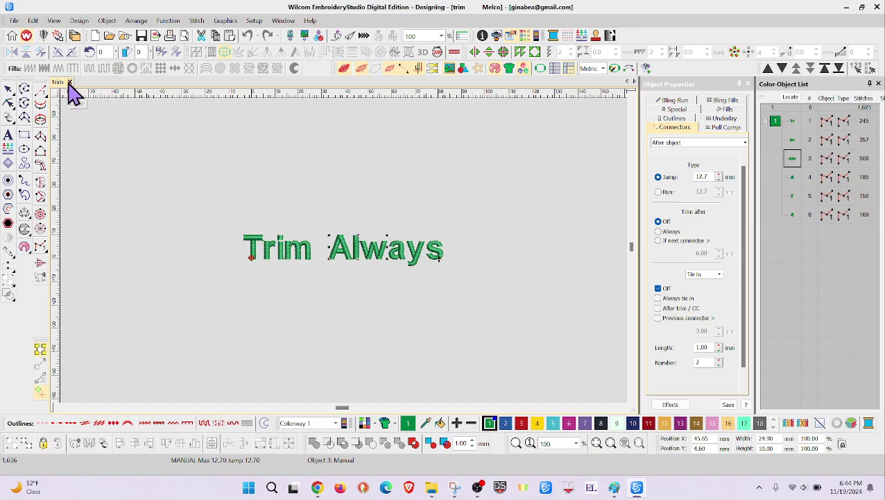
Step: Close the trim design and select trim.EXP in the Open Design dialog
click(69, 83)
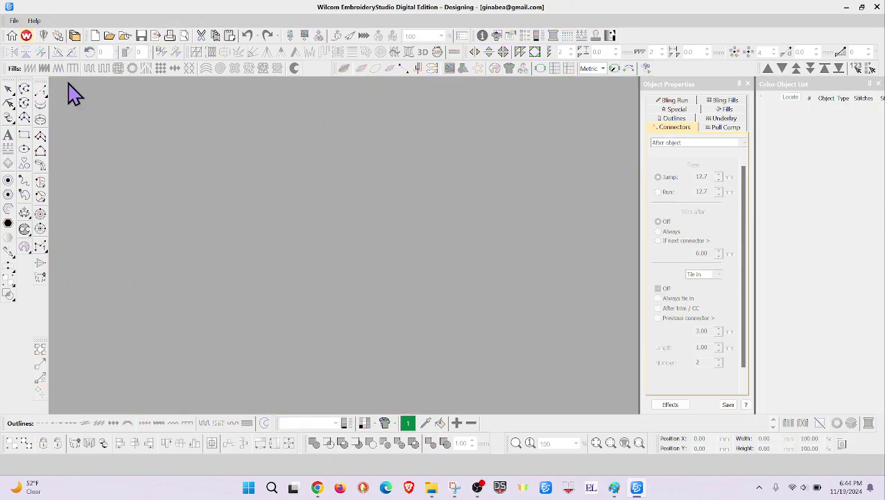
click(109, 36)
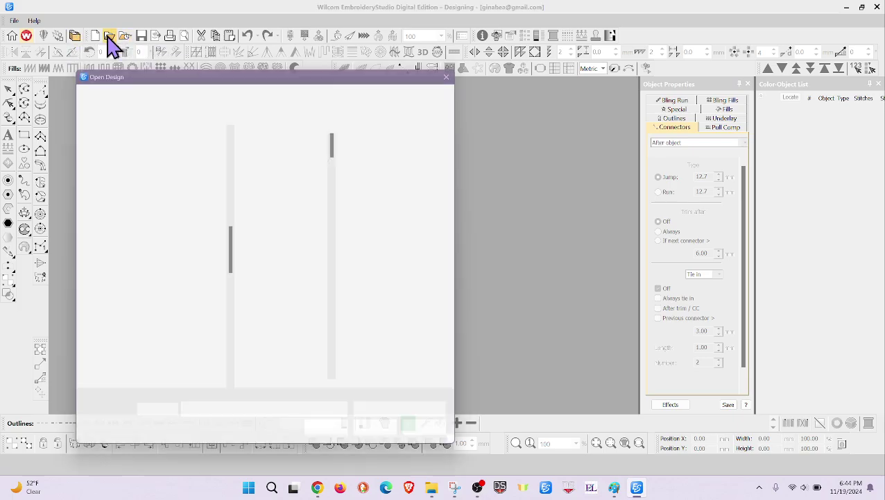
scroll(303, 338, down, 5)
scroll(305, 340, up, 1)
scroll(308, 340, up, 3)
scroll(309, 340, down, 3)
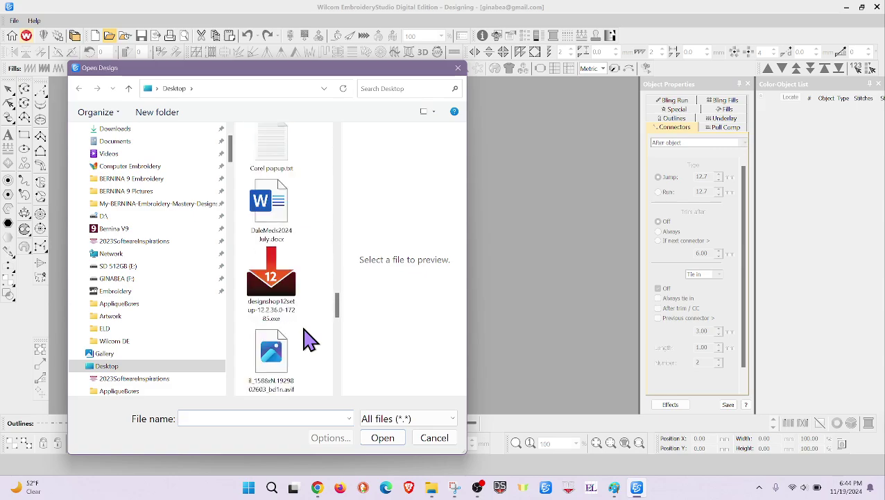
scroll(310, 340, down, 5)
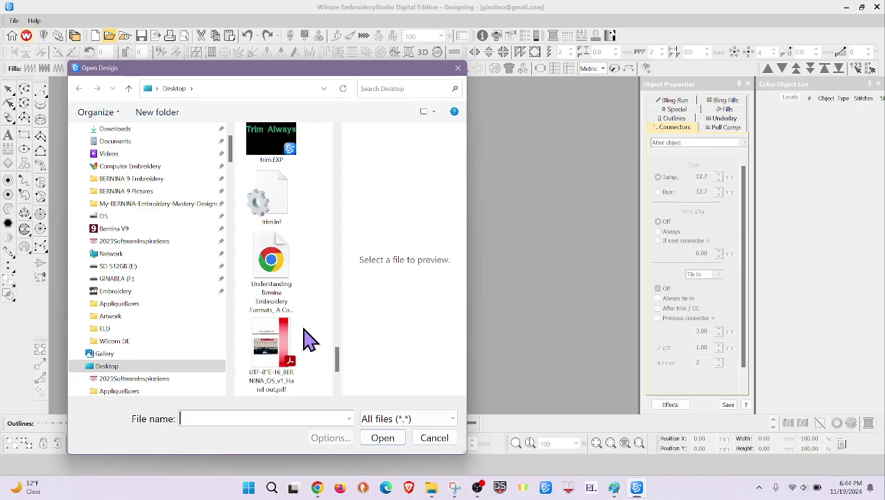
right_click(304, 328)
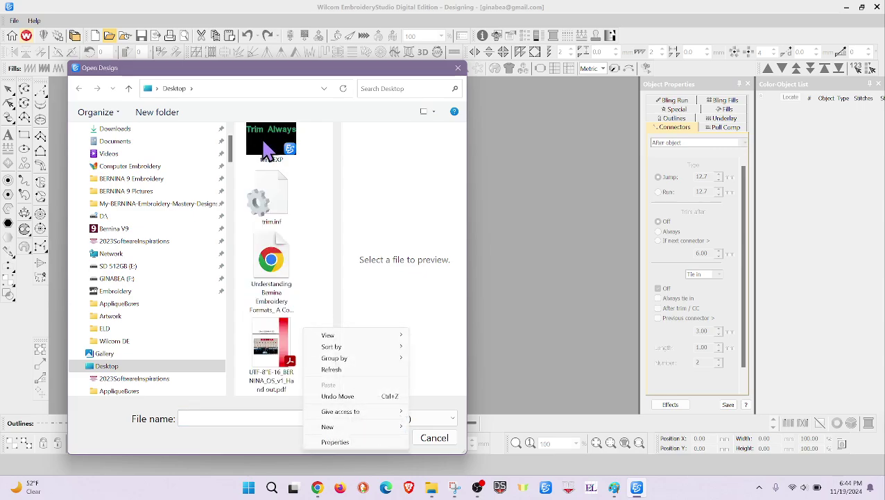
click(267, 152)
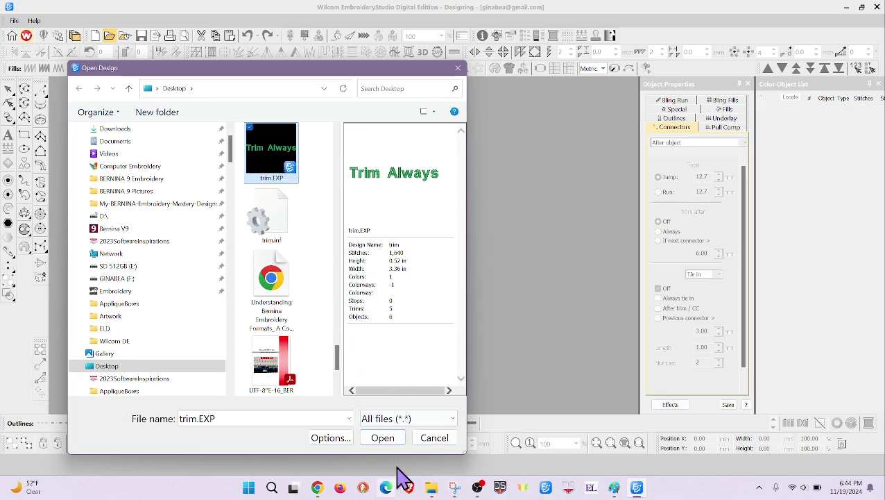
Step: Open trim.EXP with Objects / outlines and Auto connectors both recognised
click(331, 437)
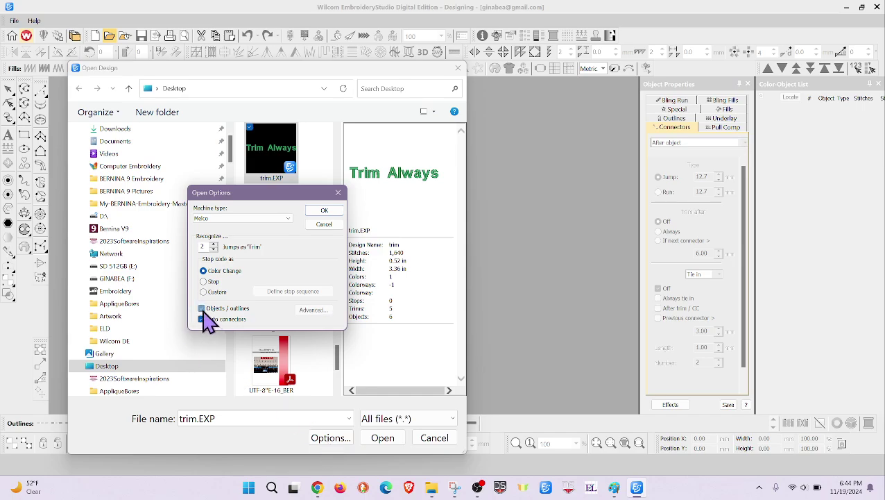
click(326, 209)
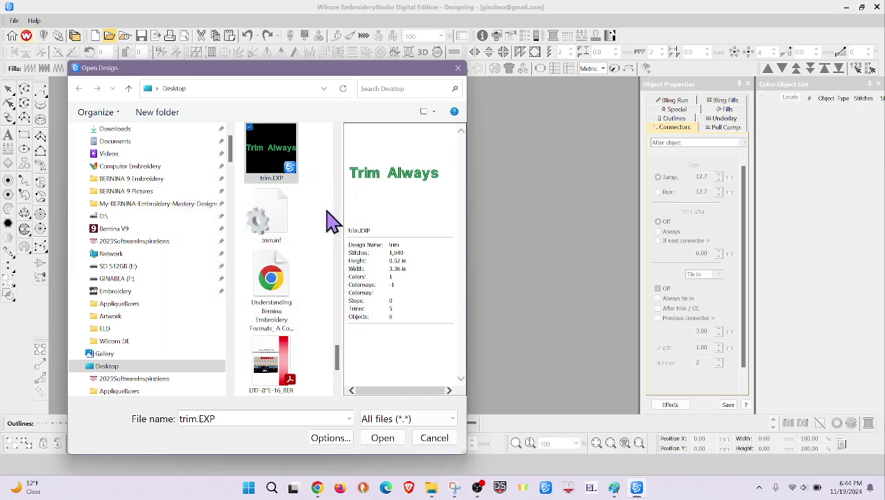
click(383, 440)
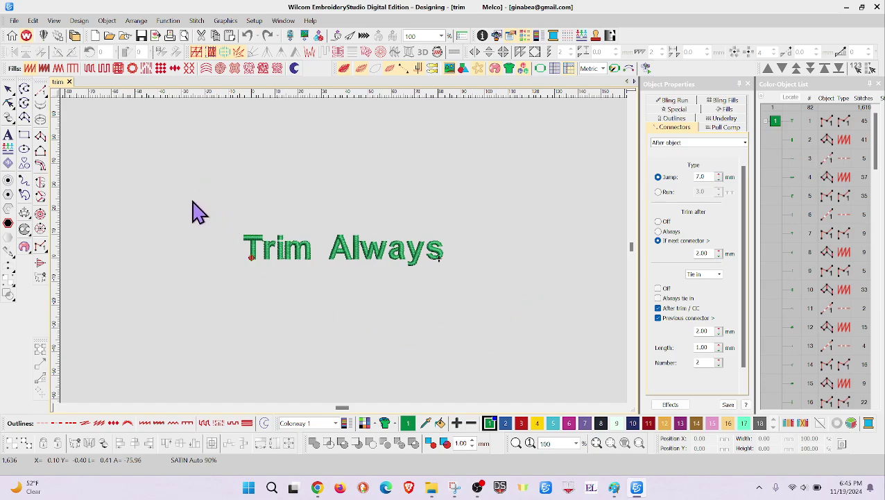
Step: Zoom the lettering to fit at 282% and marquee-select the four objects of the T
key(0)
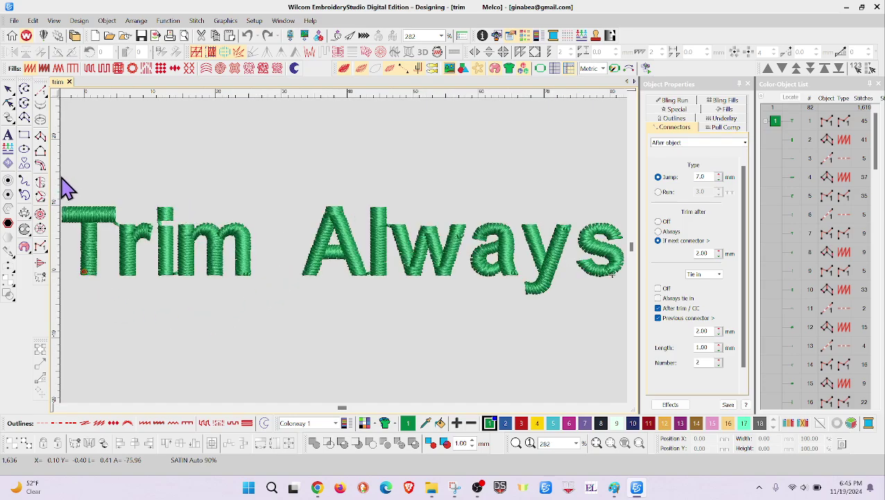
drag(62, 178, 119, 285)
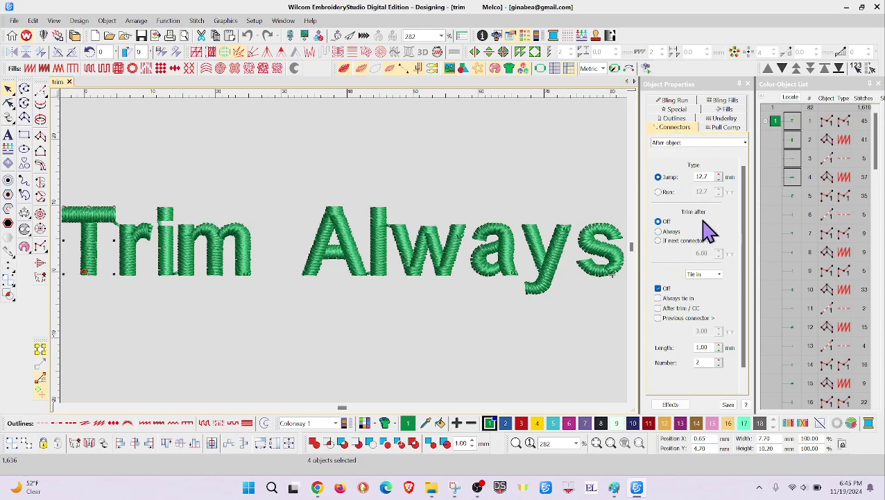
Step: Set the T's Trim after to If next connector > 2.00 mm and turn TrueView off
click(658, 241)
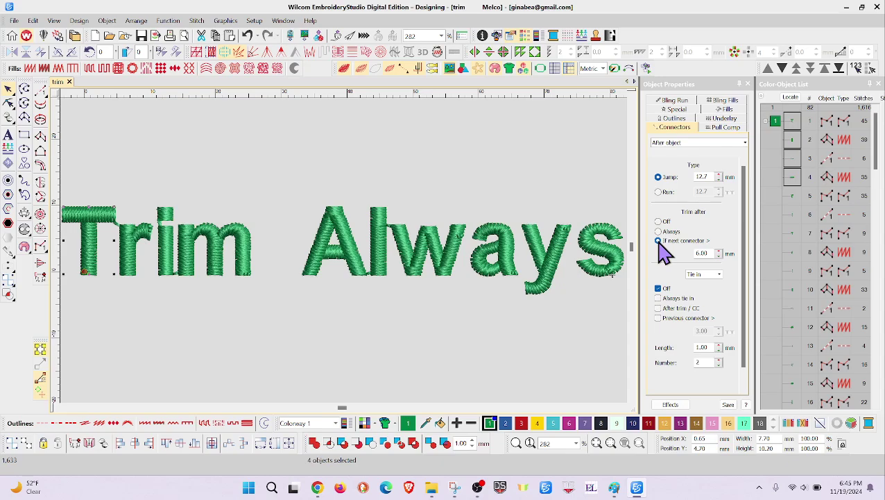
double_click(709, 252)
key(ctrl+r)
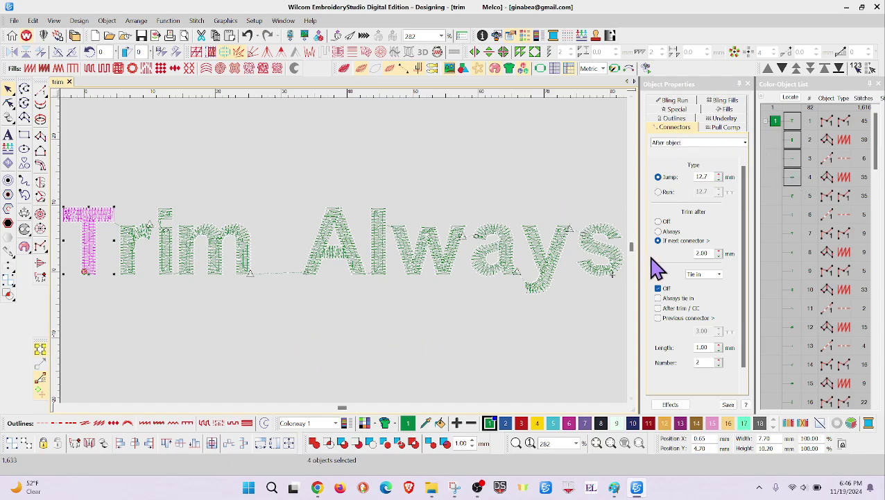
Step: Set the T's Trim after to Always and insert a trim via Function > Insert Trim
click(659, 232)
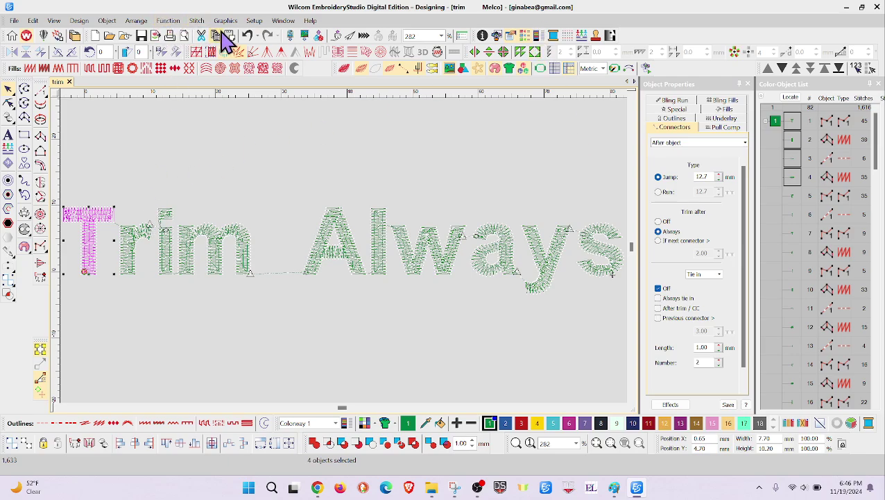
click(171, 20)
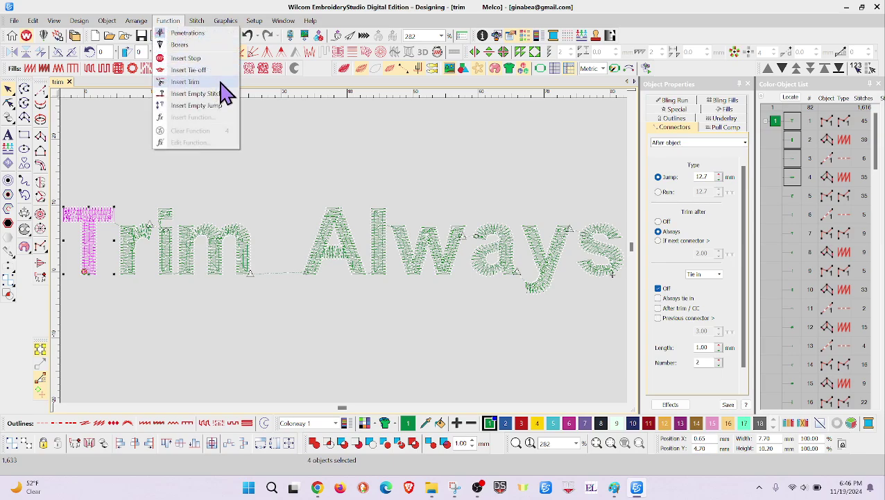
click(190, 83)
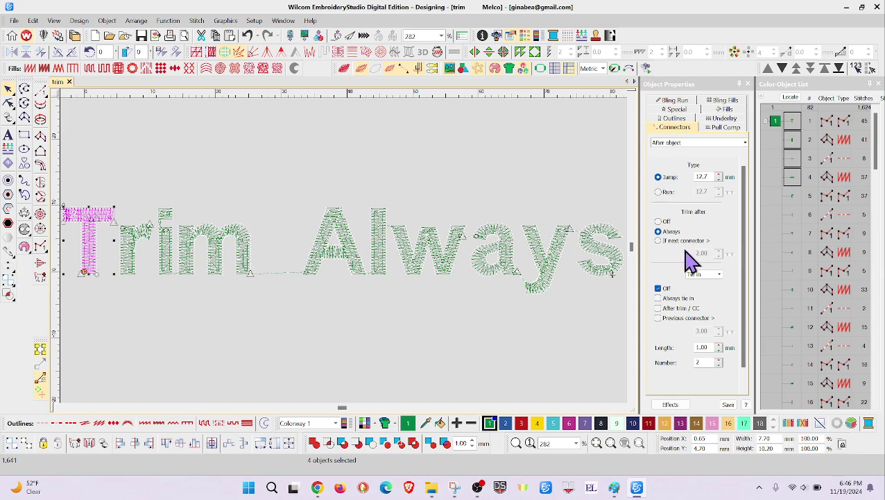
Step: Select If next connector > under Trim after for the T, keeping 2.00 mm
click(658, 241)
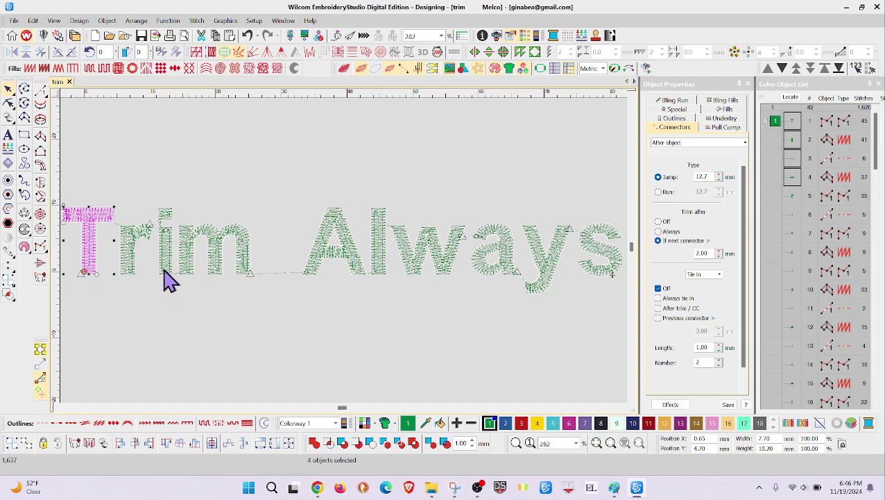
Step: Marquee-select all nine pieces of the r and group them with Ctrl+G
click(128, 273)
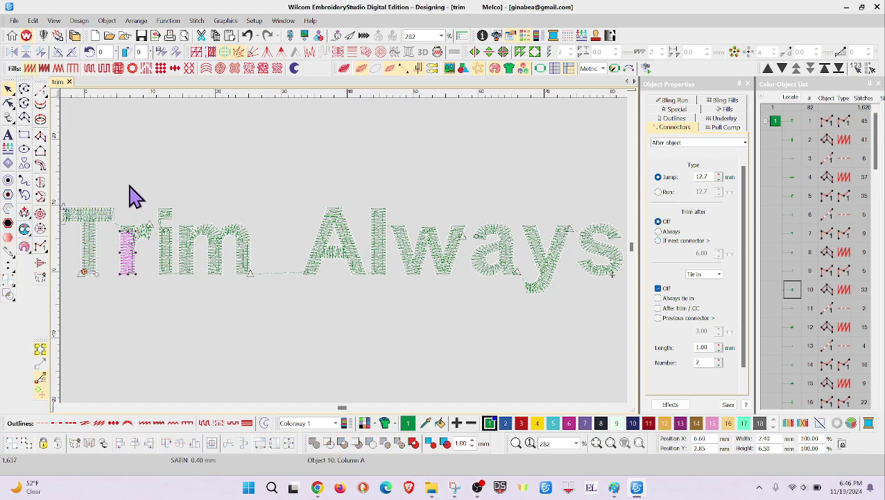
click(158, 300)
drag(160, 289, 111, 221)
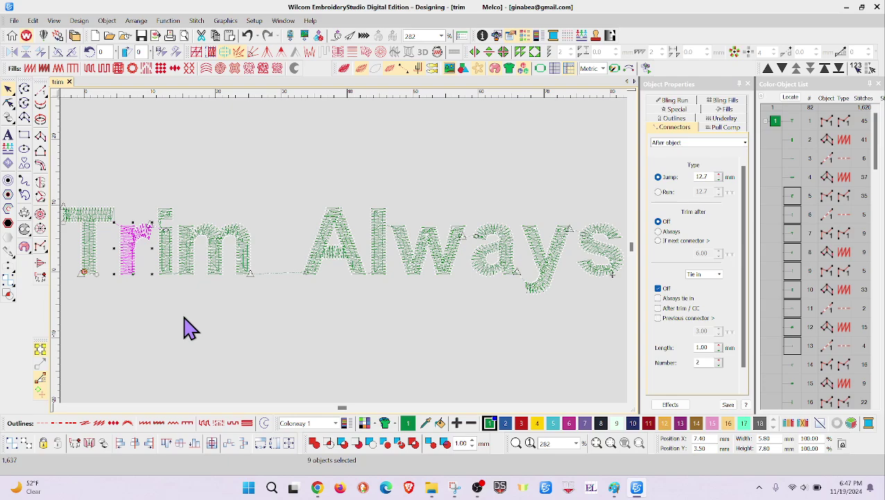
key(ctrl+g)
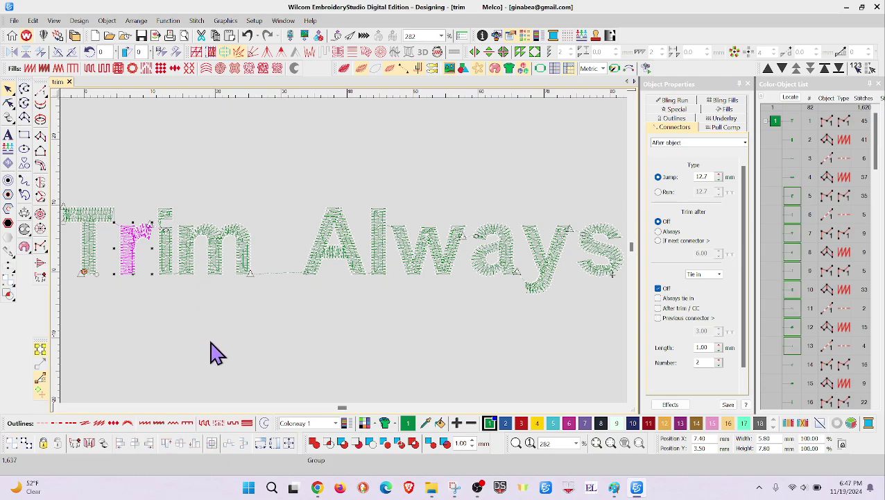